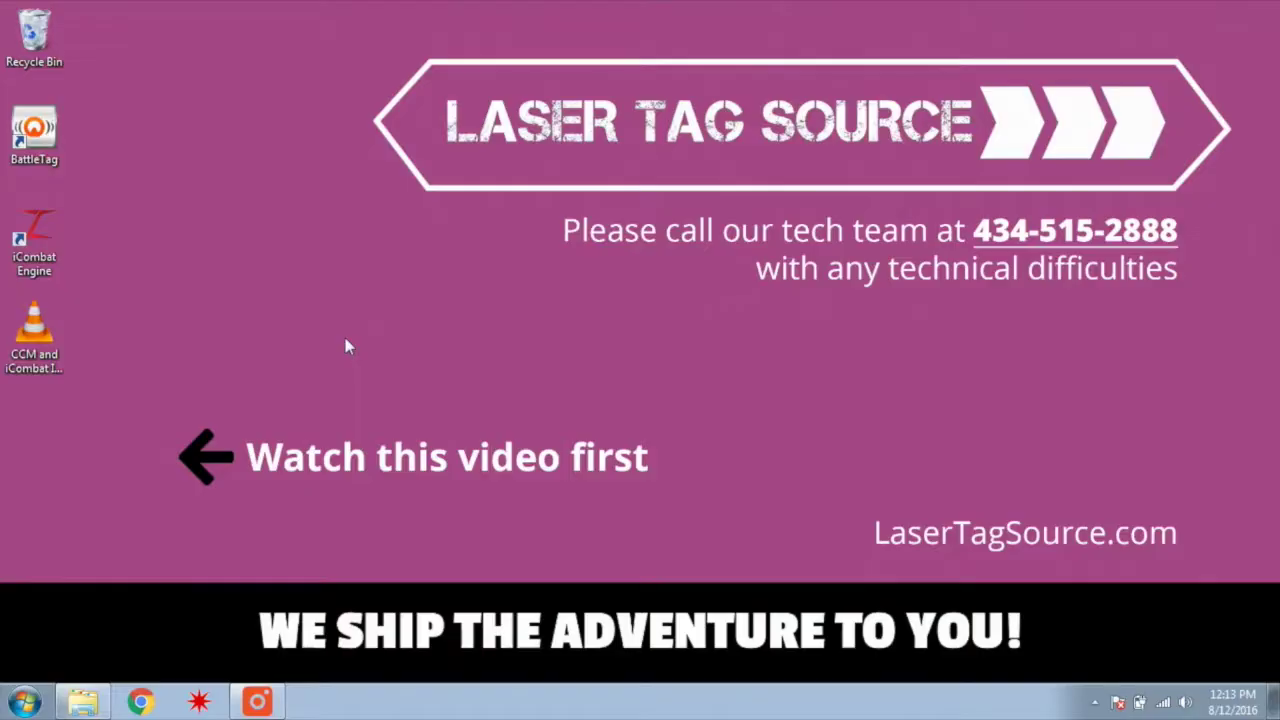
- Launch the iCombat game software from its desktop shortcut and enter the mission play section
double_click(25, 237)
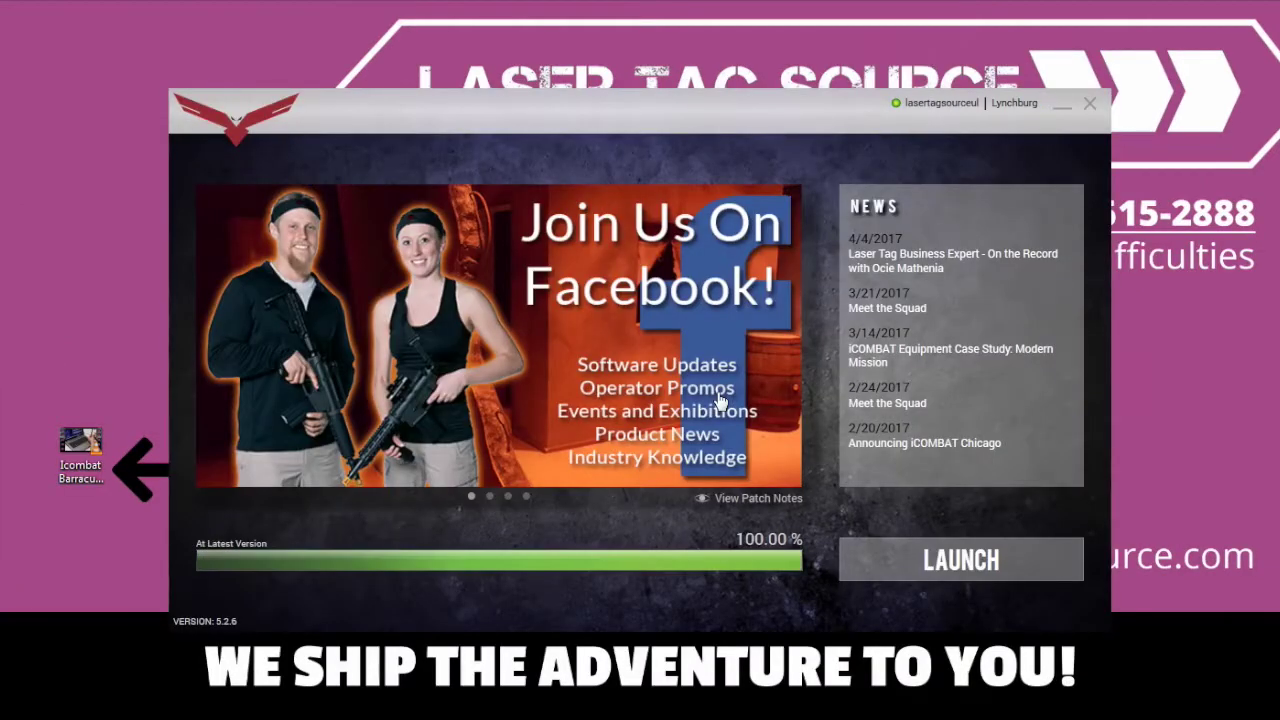
left_click(942, 560)
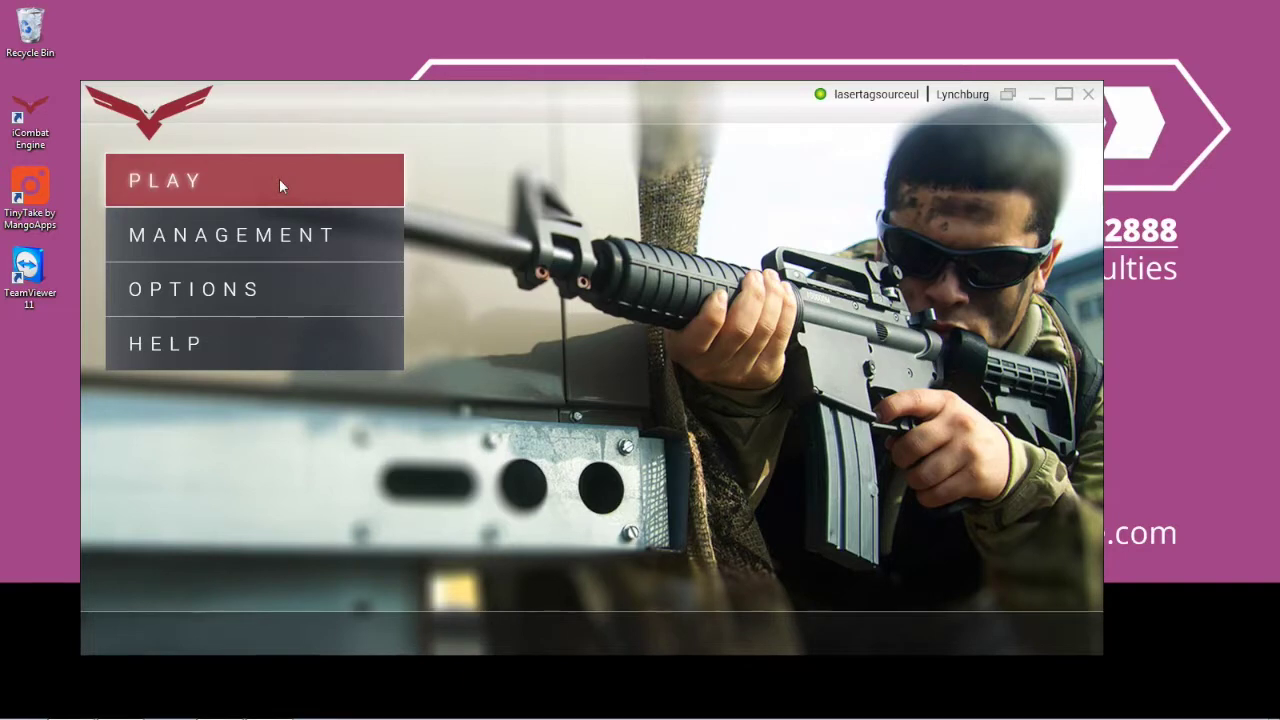
left_click(279, 180)
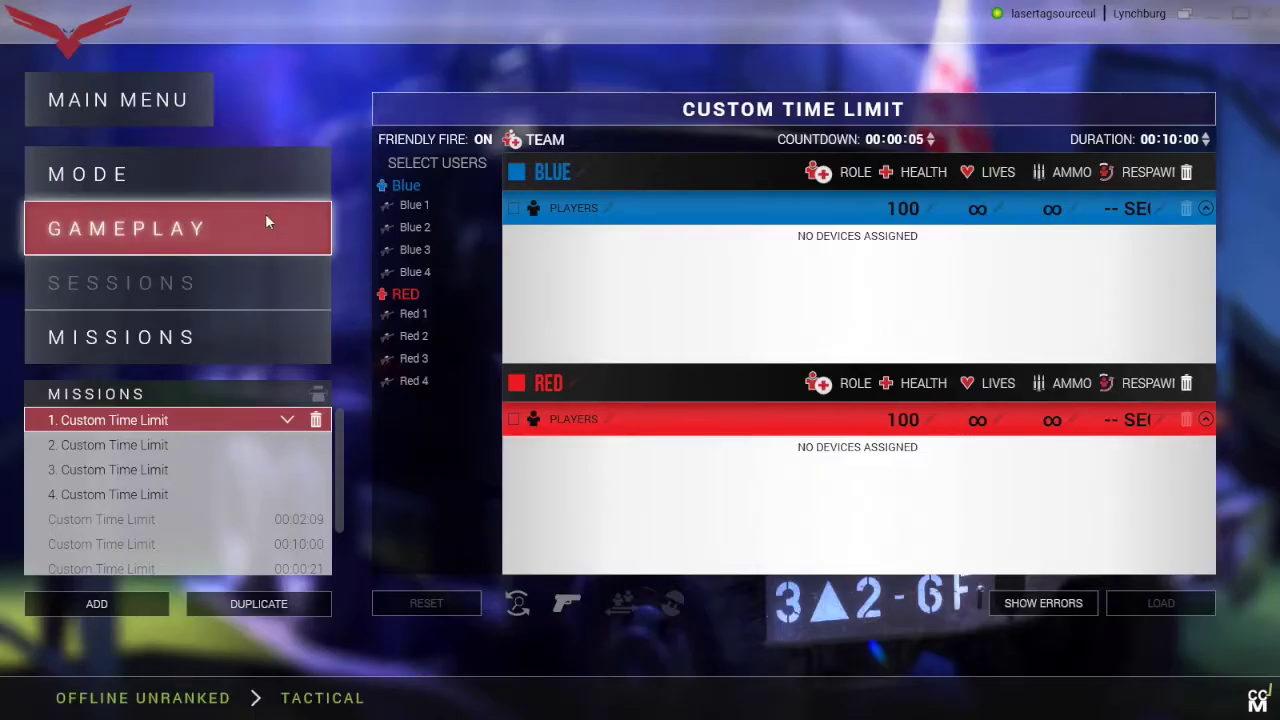
- Switch the gameplay type to Tactical and pick Custom Time Limit from the Missions list
left_click(266, 216)
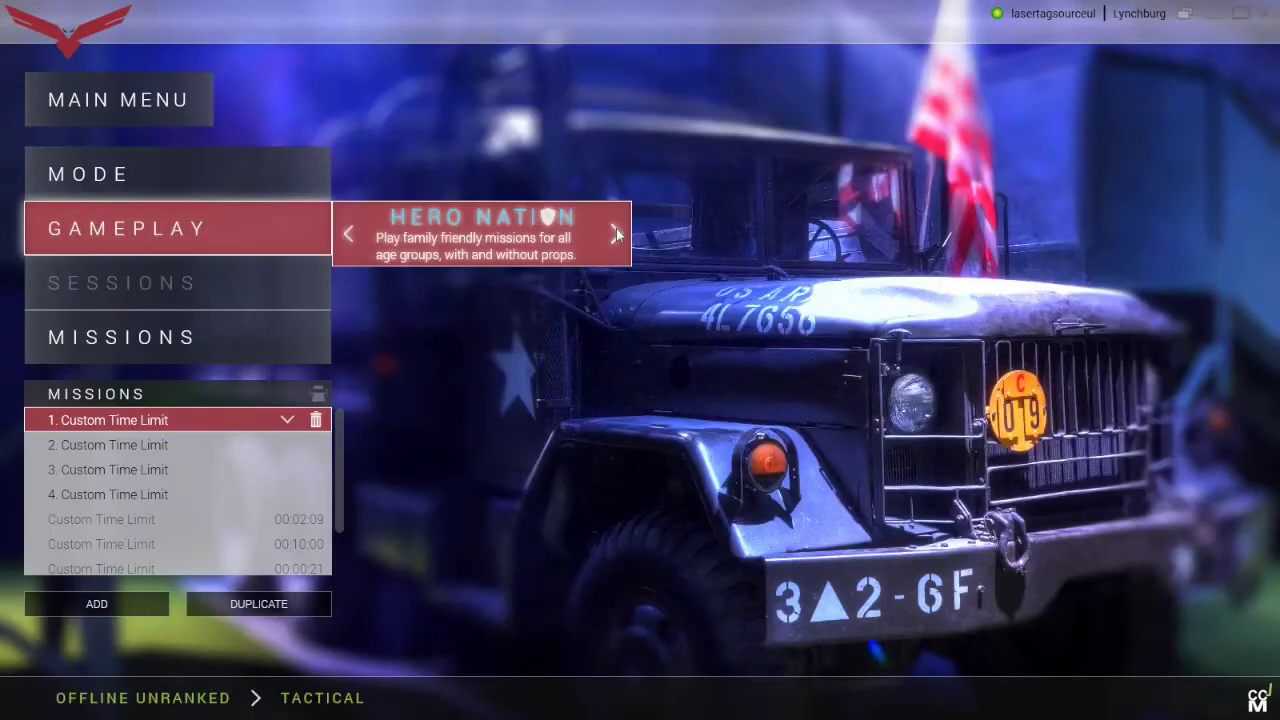
left_click(616, 238)
left_click(616, 236)
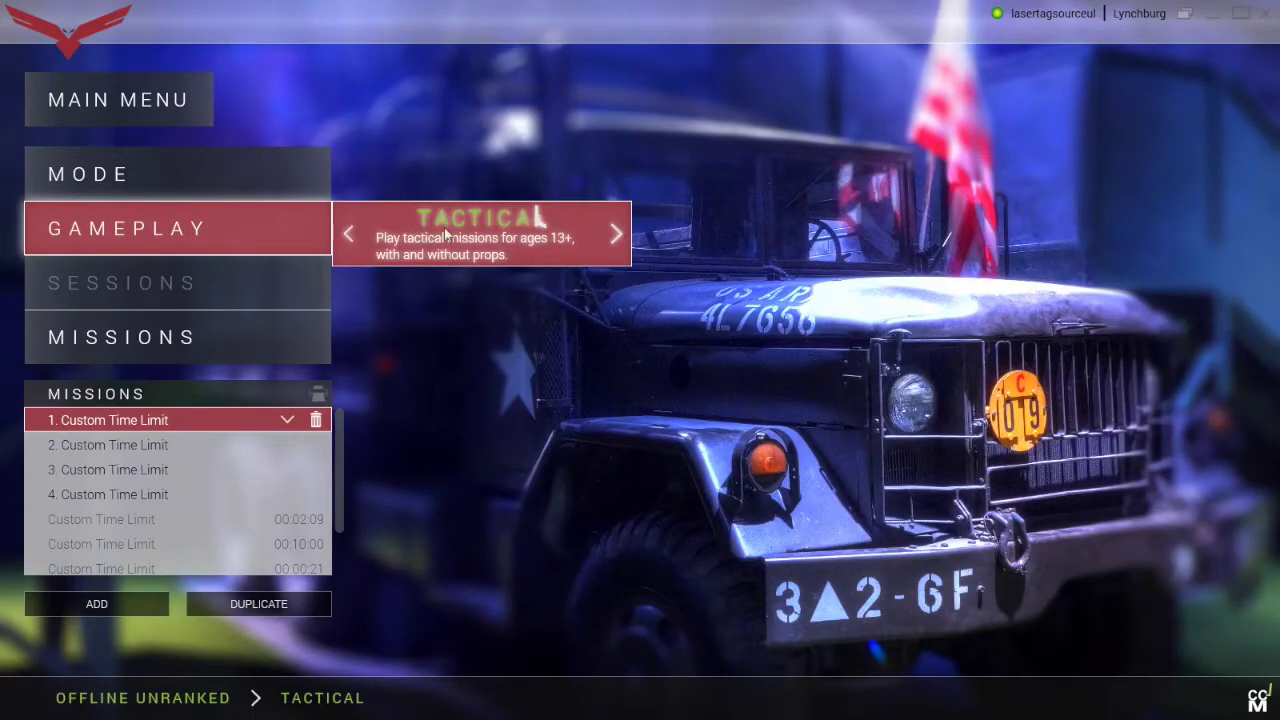
left_click(226, 230)
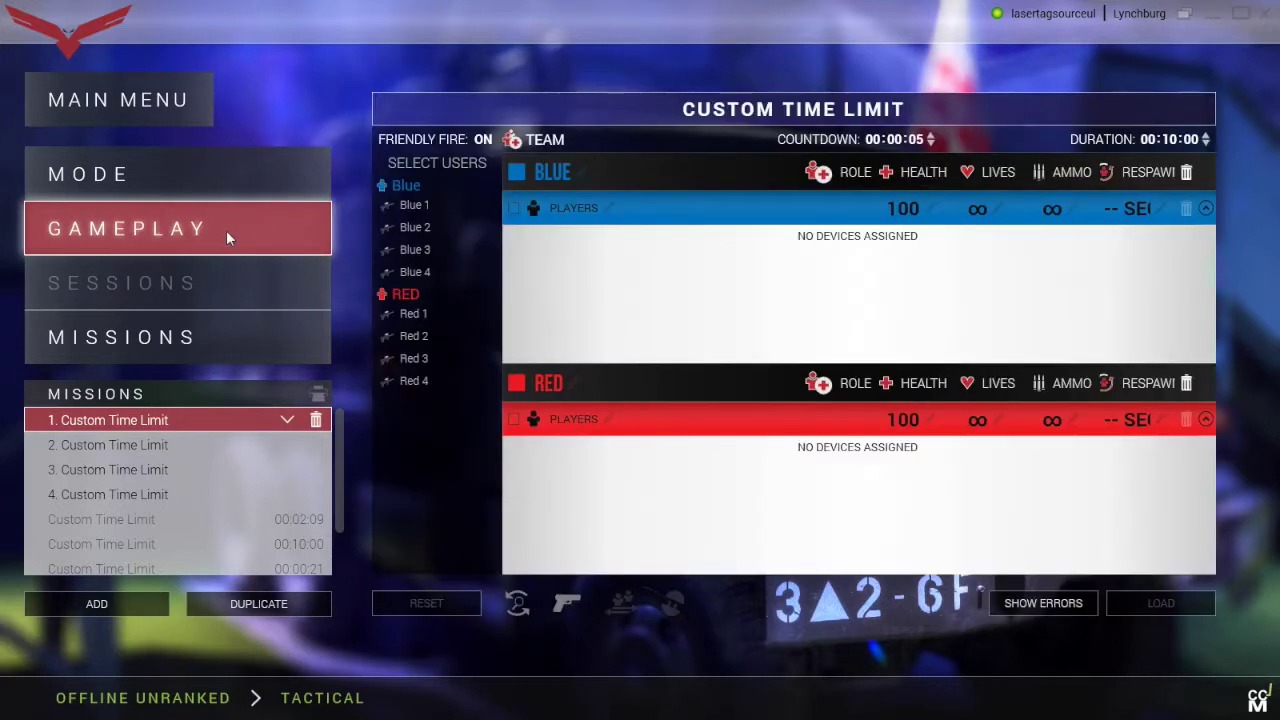
left_click(212, 337)
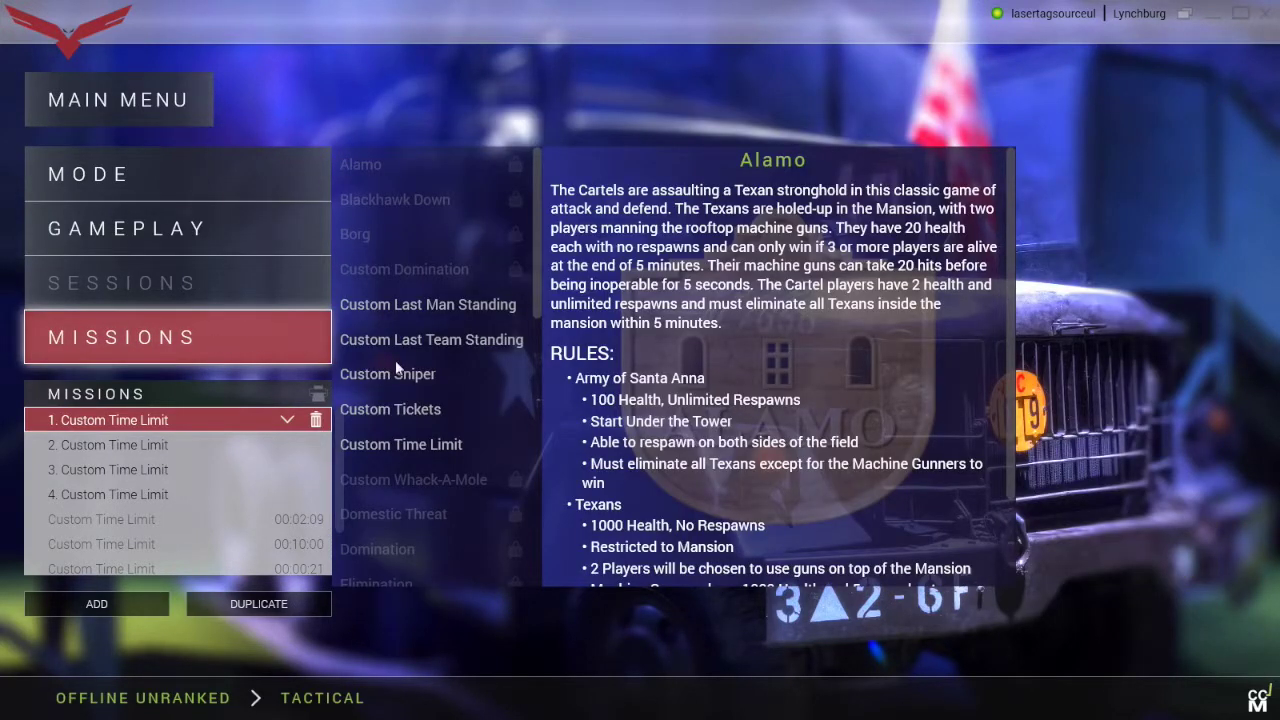
left_click(433, 448)
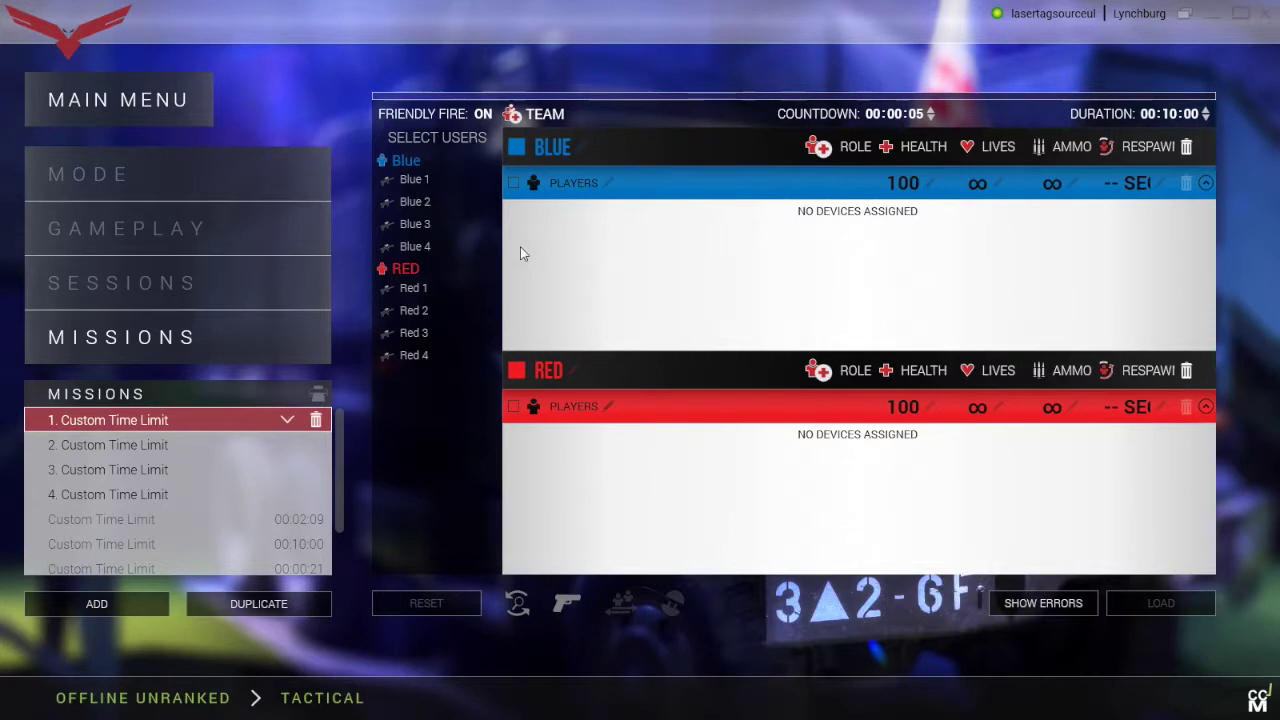
- Add Blue 1, then the Blue group's Blue 2 to 4, to the Blue team
left_click(432, 186)
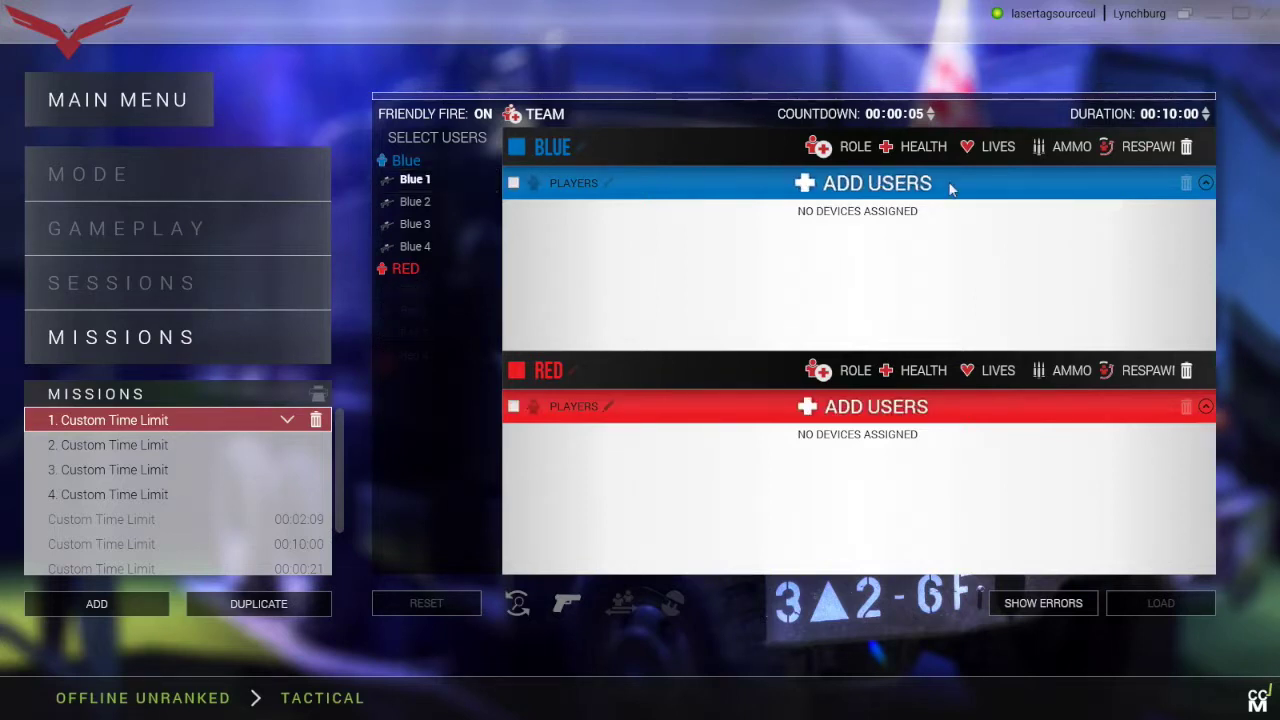
left_click(893, 181)
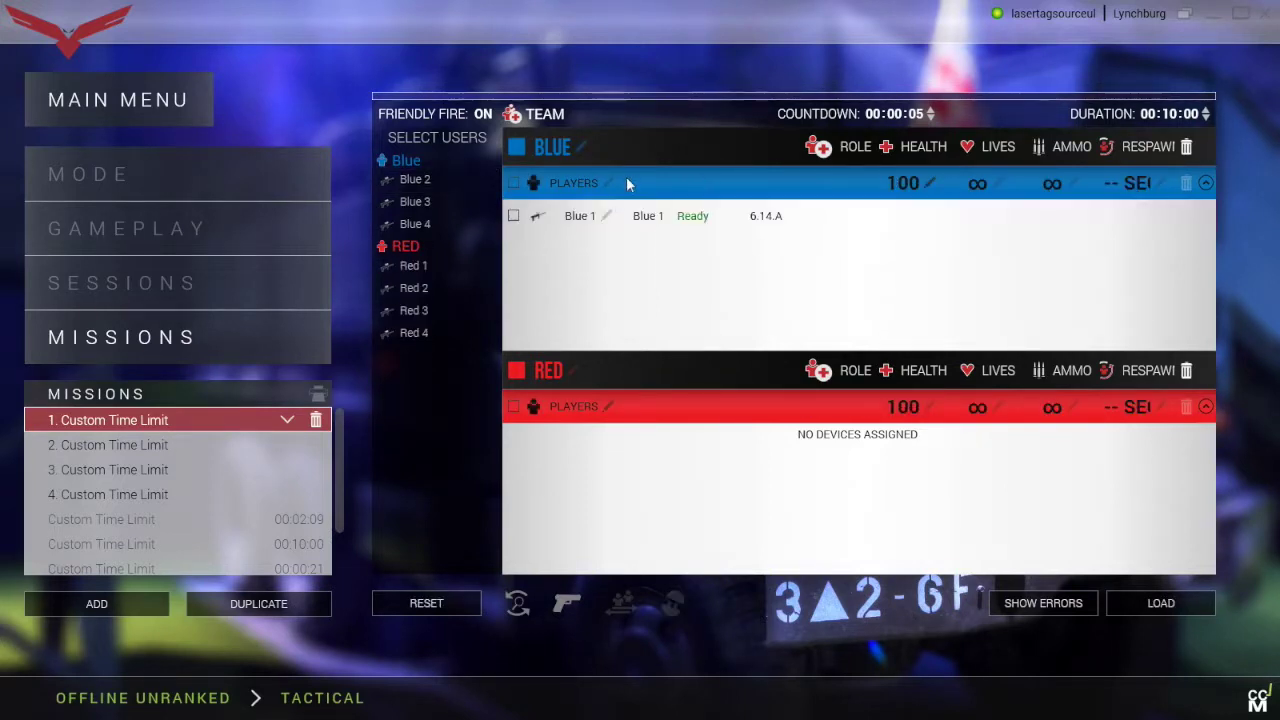
left_click(427, 160)
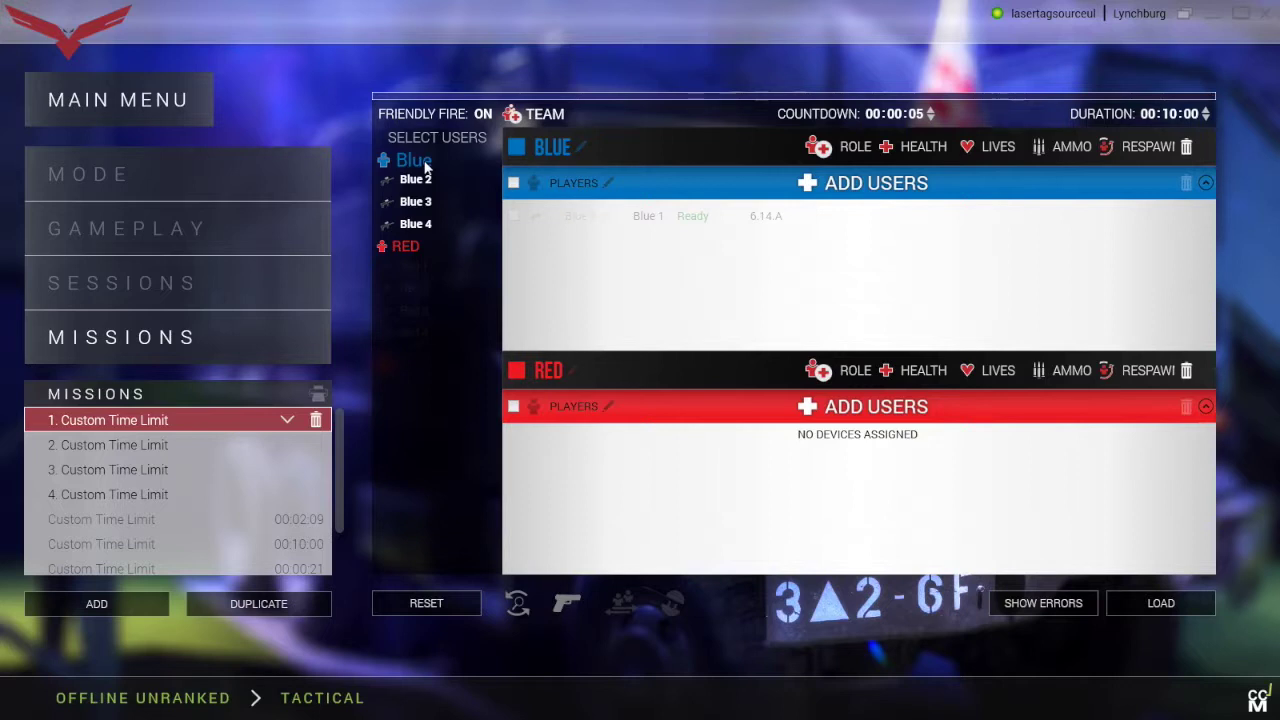
left_click(854, 184)
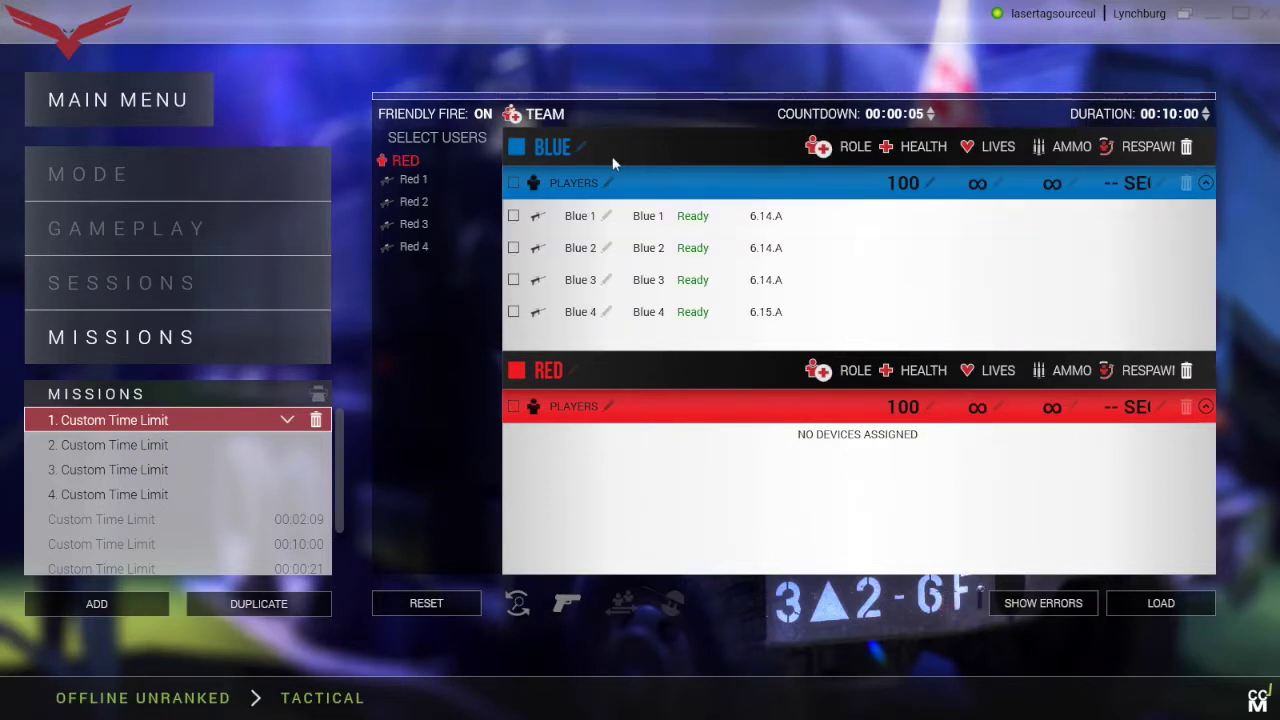
- Add the Red group's four guns, Red 1 to Red 4, to the Red team
left_click(405, 160)
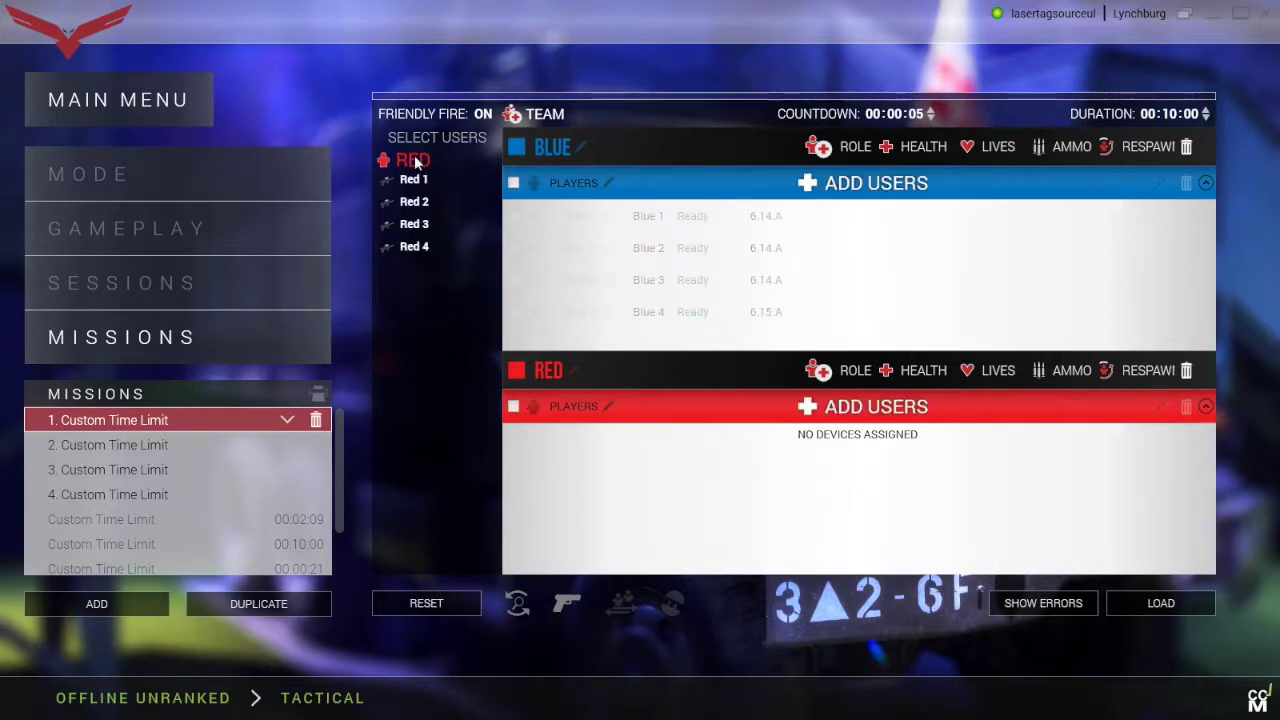
left_click(869, 406)
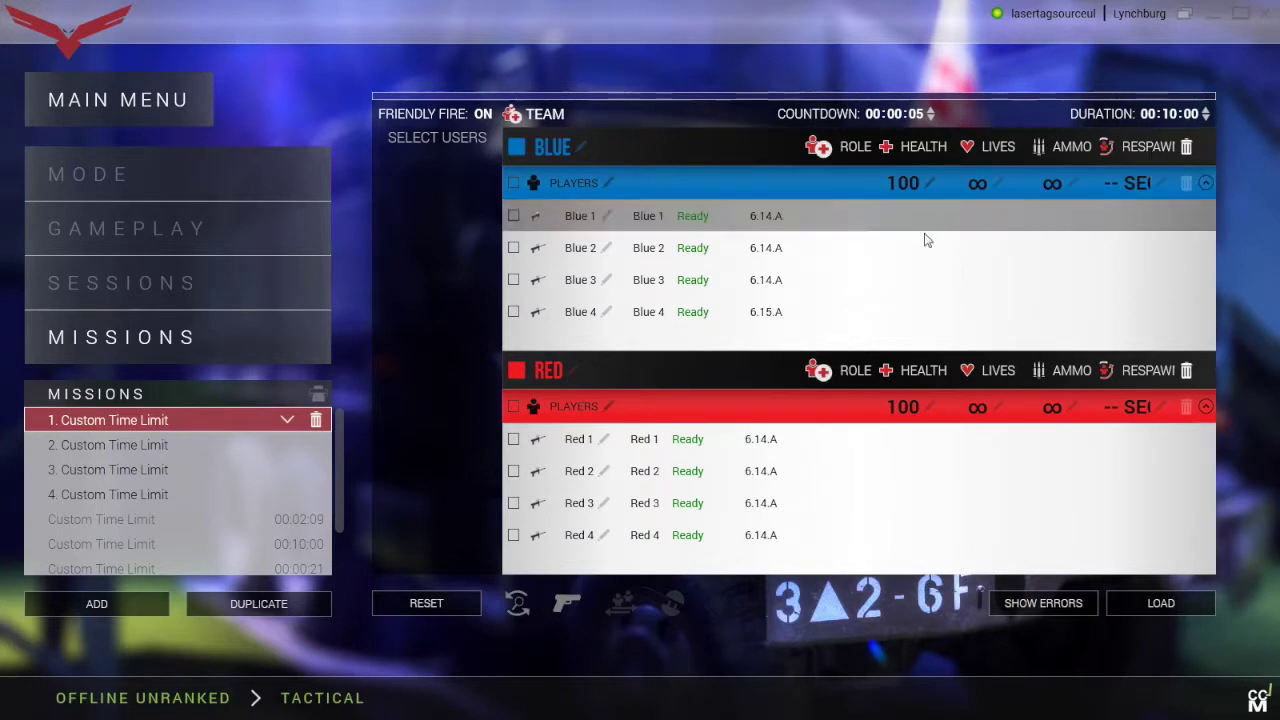
- Set Blue and Red health to 1 and respawn to 5 seconds, then load the mission
left_click(926, 193)
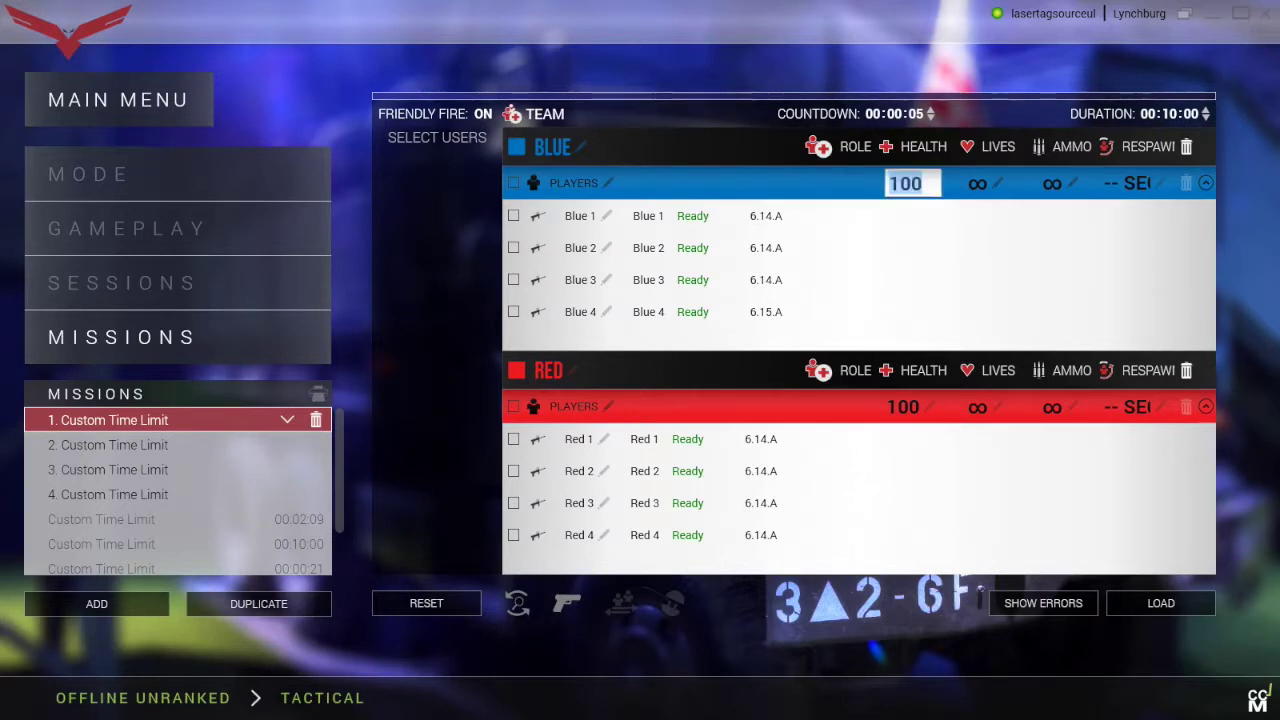
type("1")
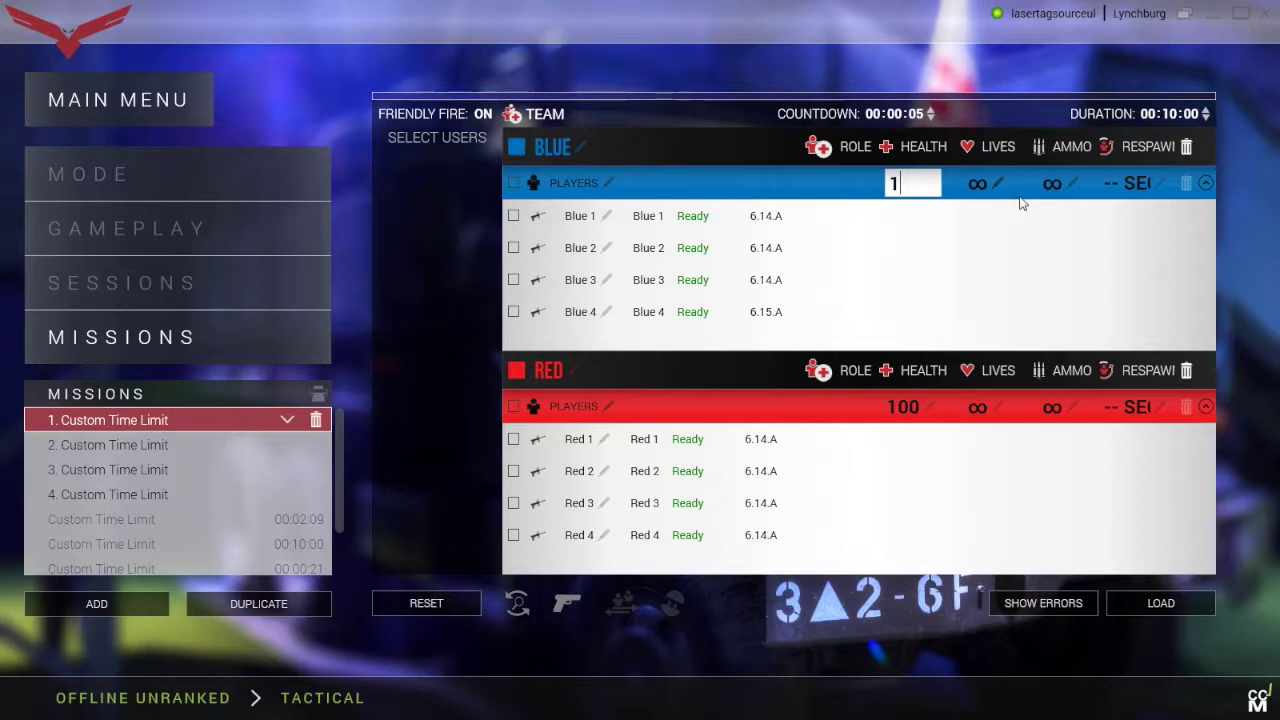
left_click(1150, 183)
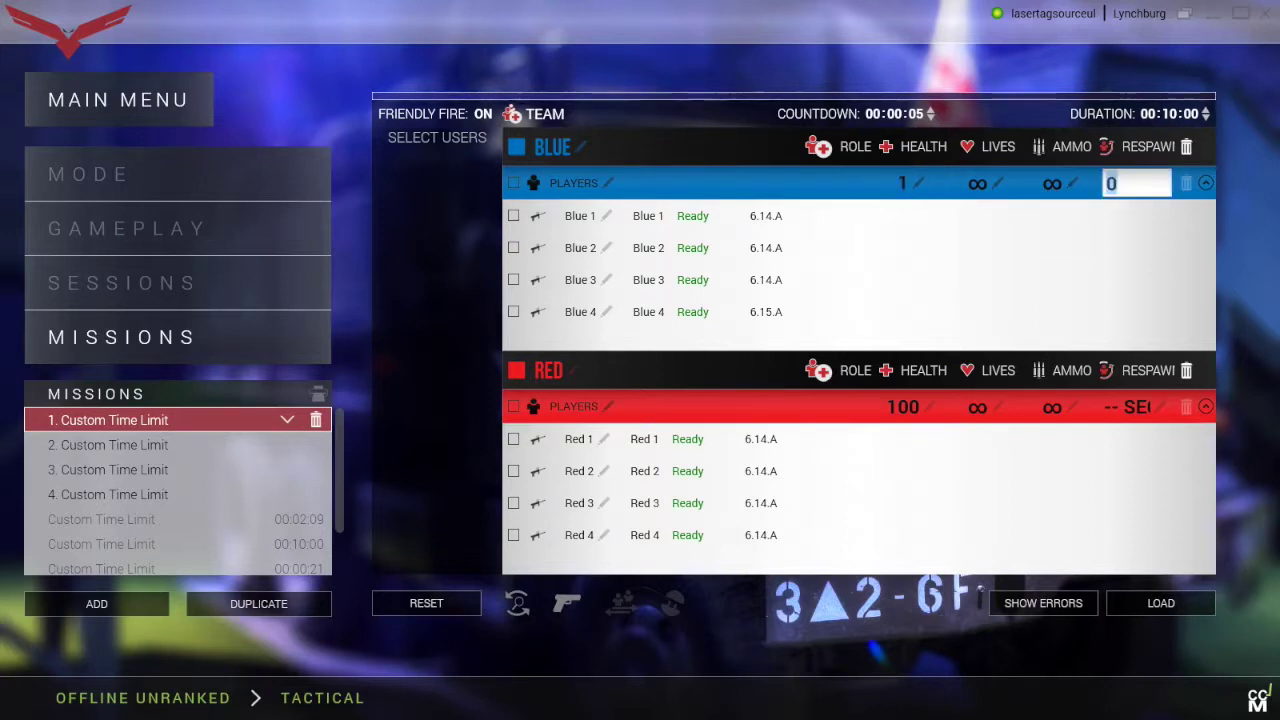
type("5")
left_click(905, 407)
type("1")
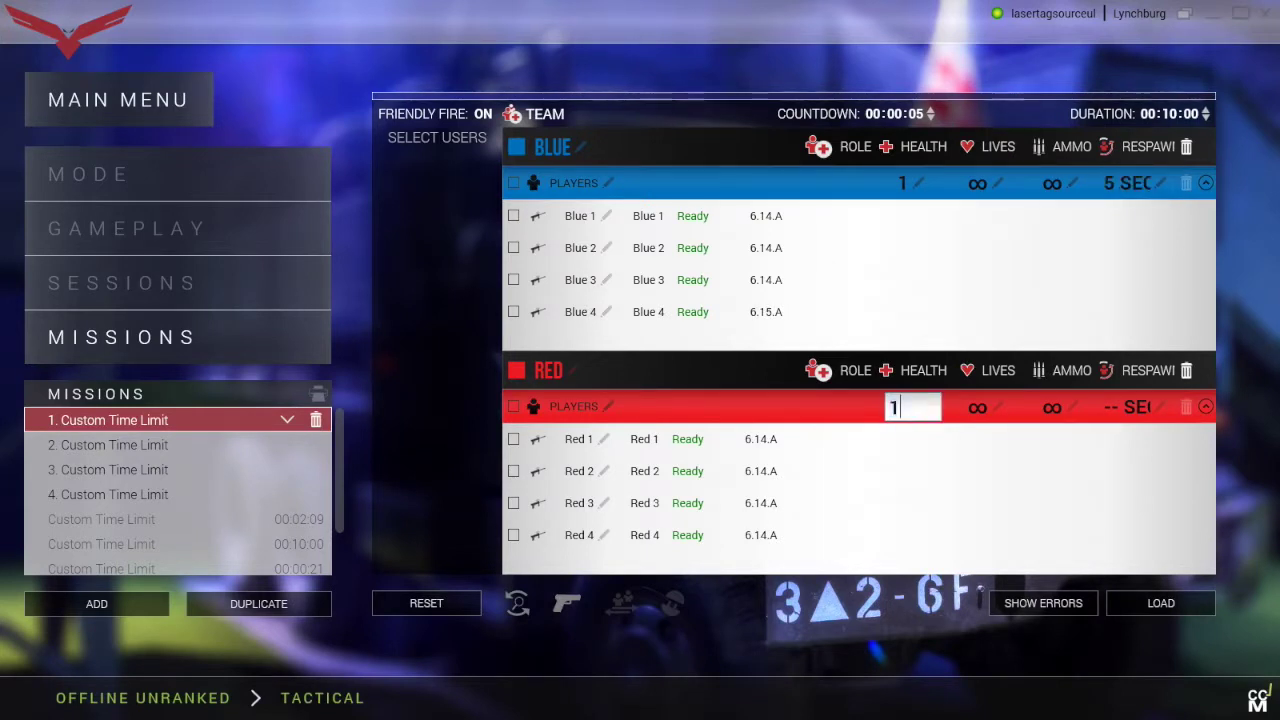
left_click(1162, 407)
type("5")
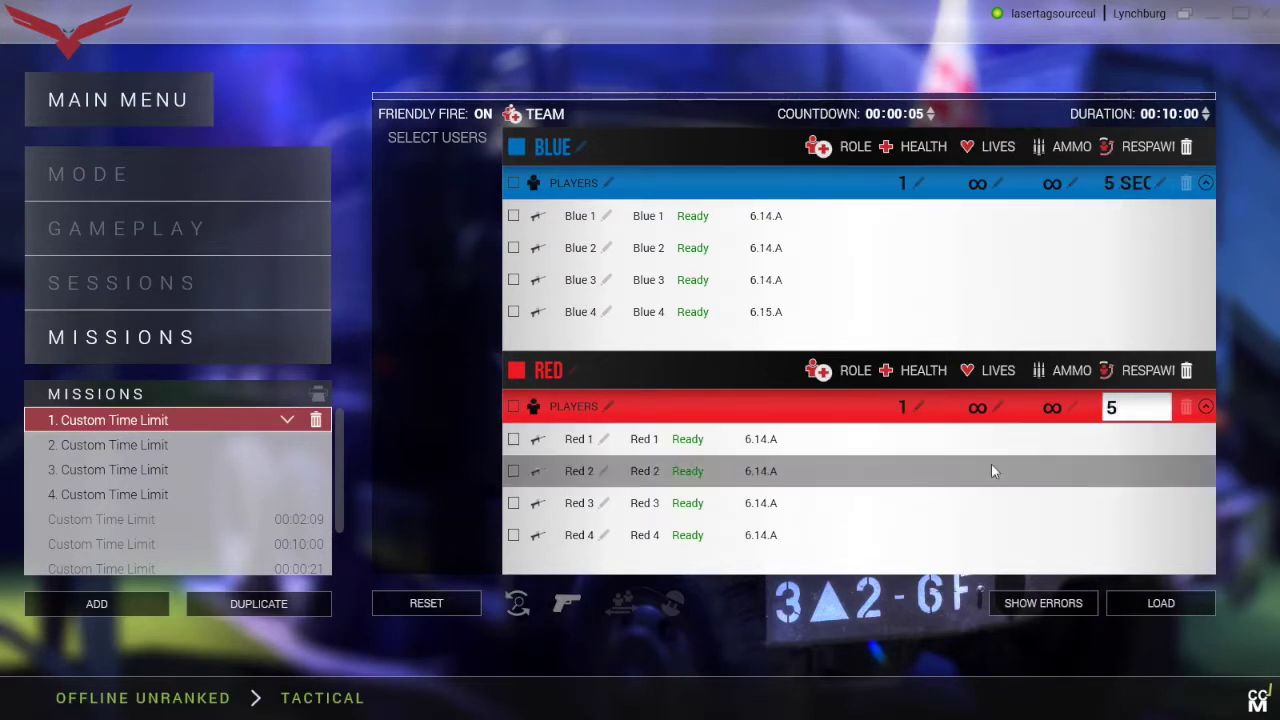
left_click(433, 337)
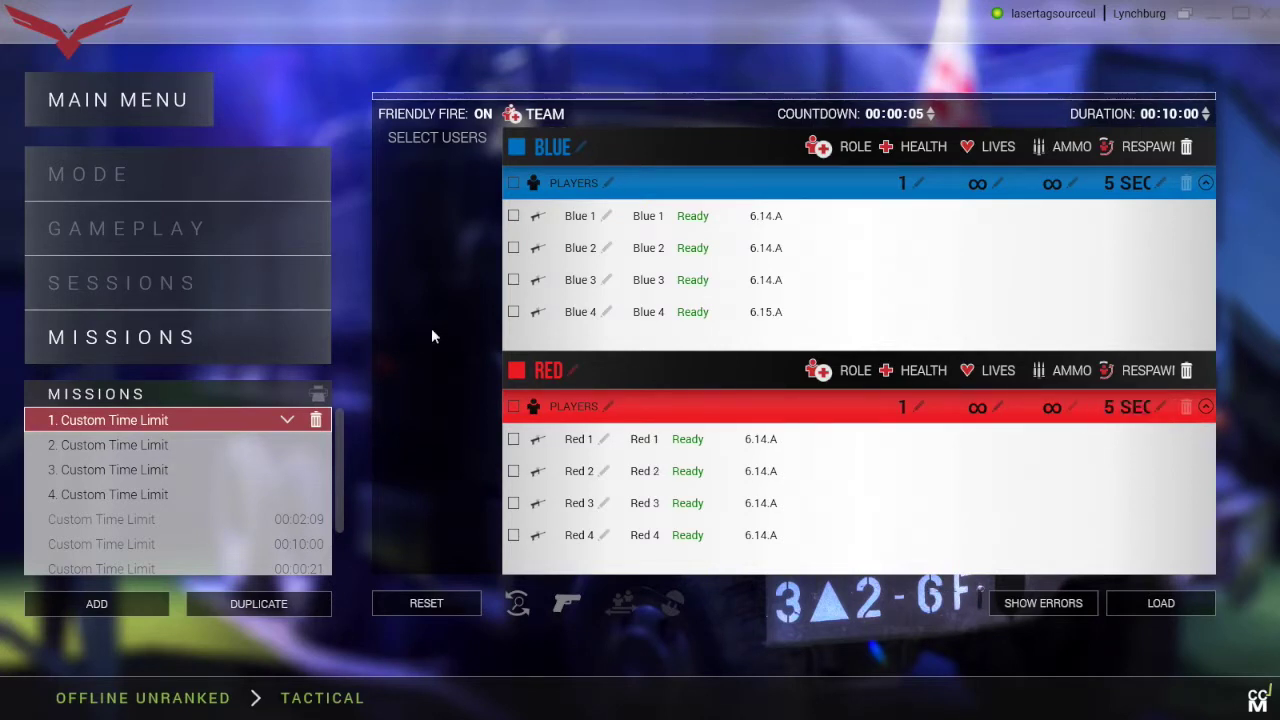
left_click(1138, 604)
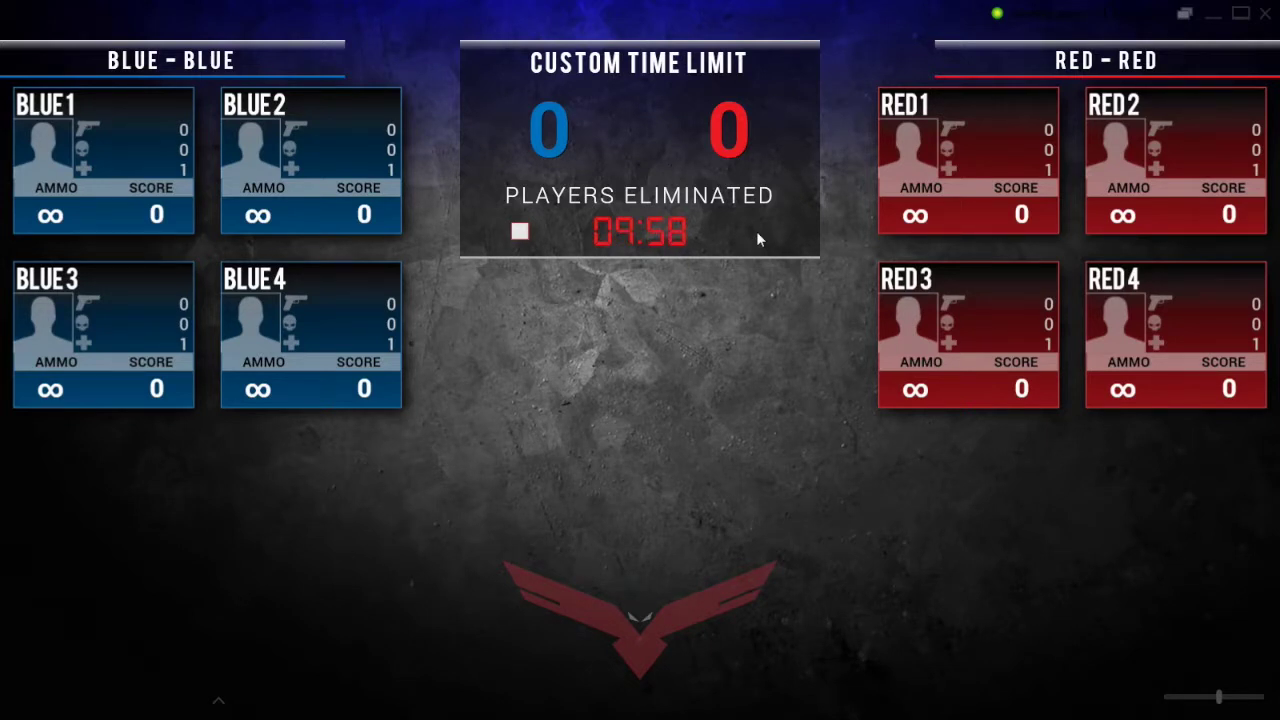
- Stop the running Custom Time Limit match at 09:55 on the scoreboard
left_click(520, 232)
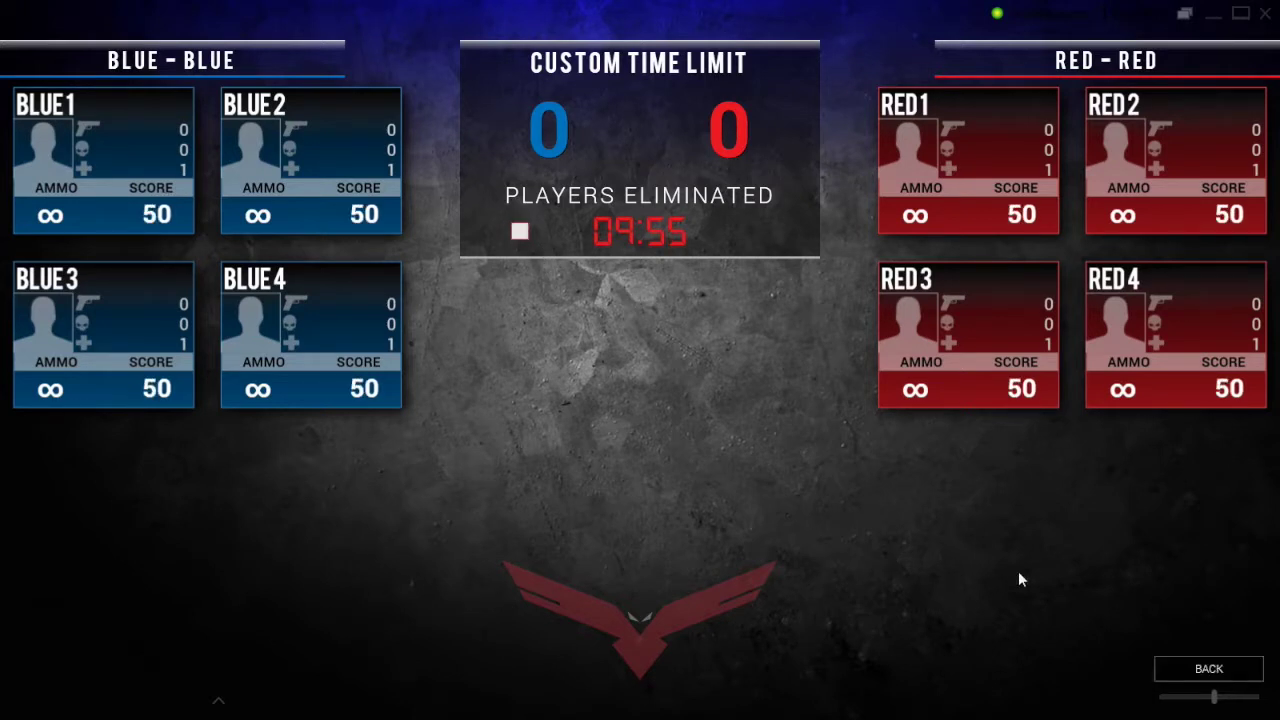
- Return to setup, duplicate the mission as 4. Custom Time Limit, and load it
left_click(1191, 669)
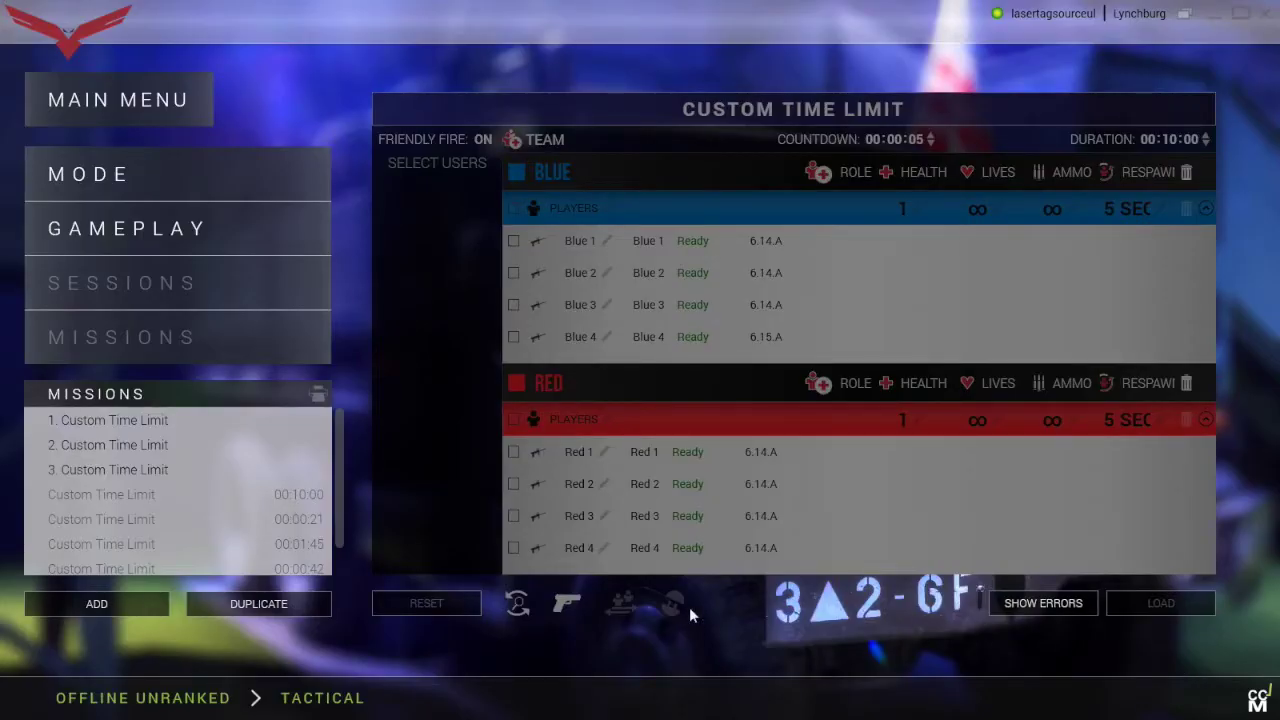
left_click(280, 604)
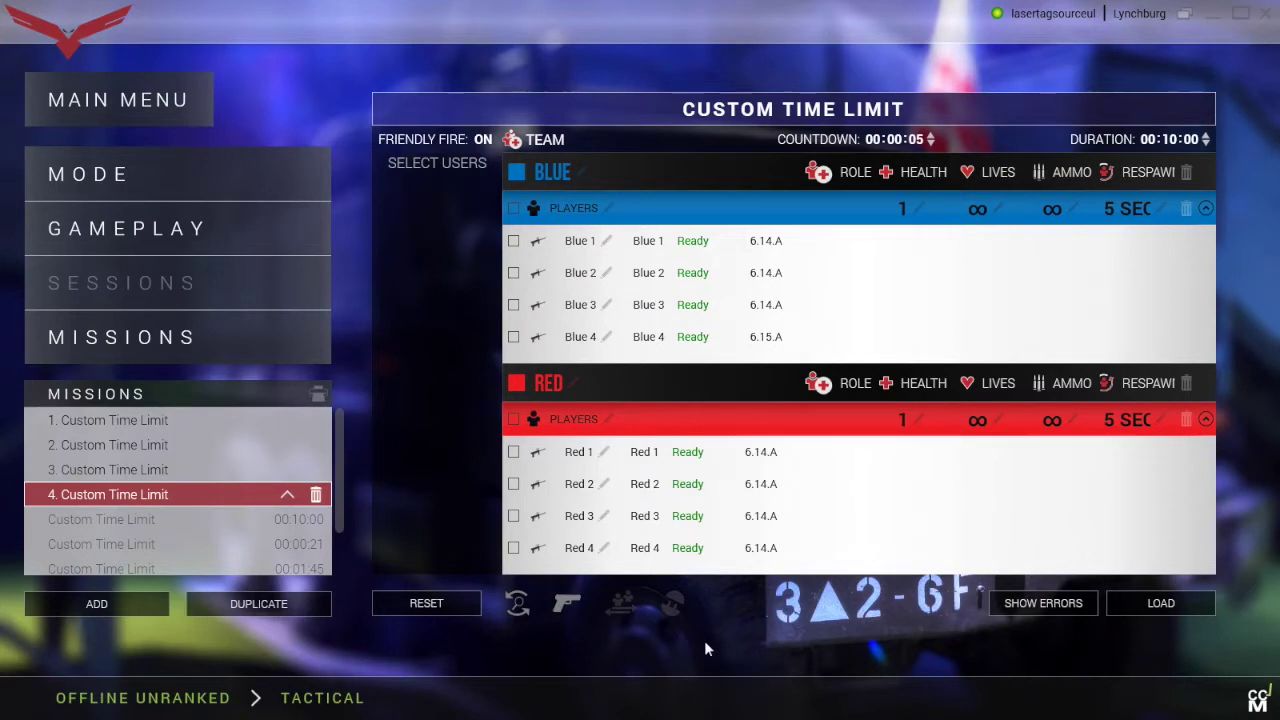
left_click(1160, 603)
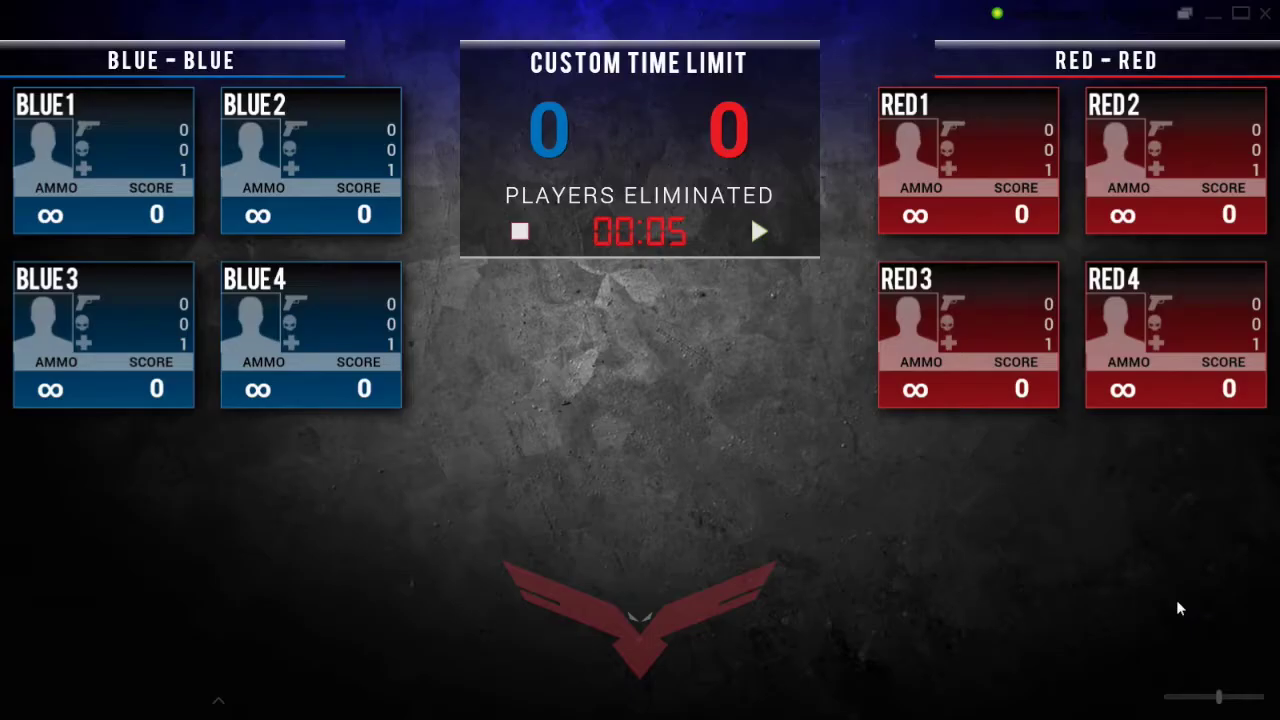
- Start the pre-match countdown on the scoreboard timer
left_click(758, 231)
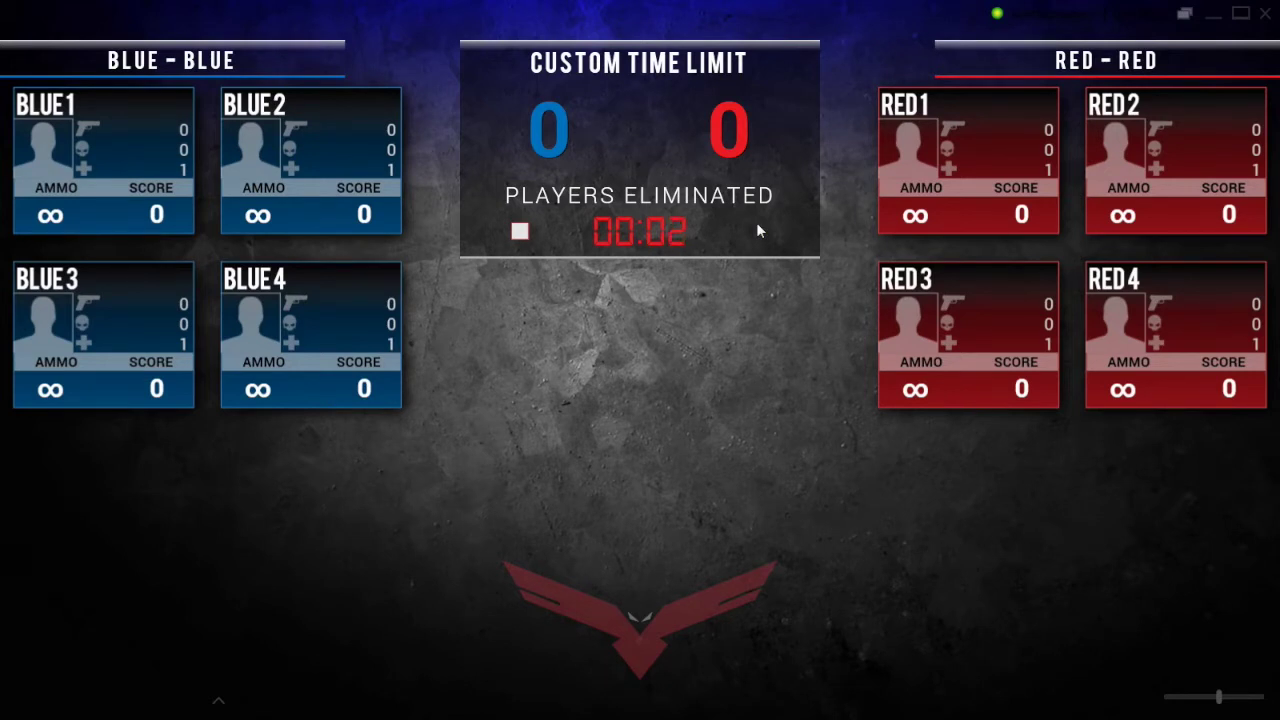